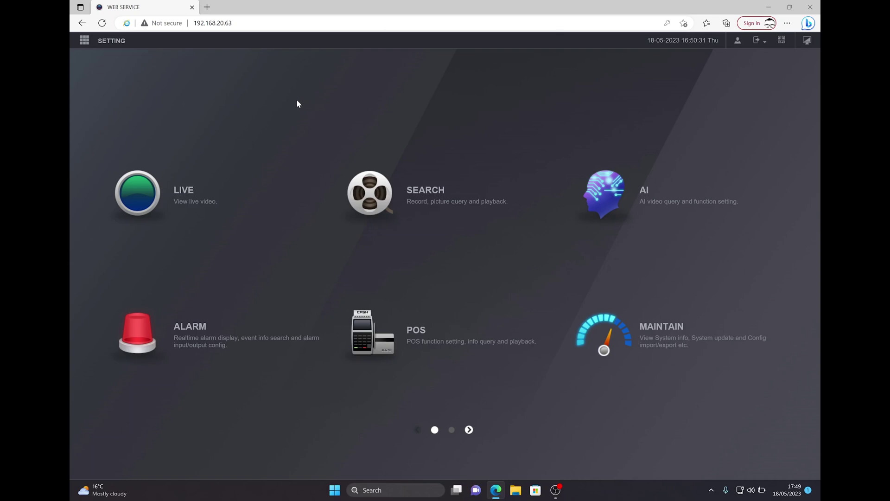
click(95, 45)
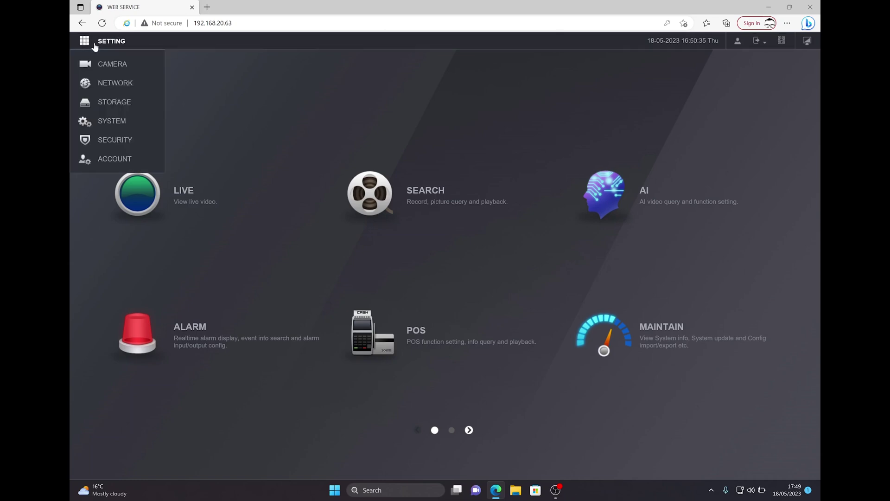
click(101, 84)
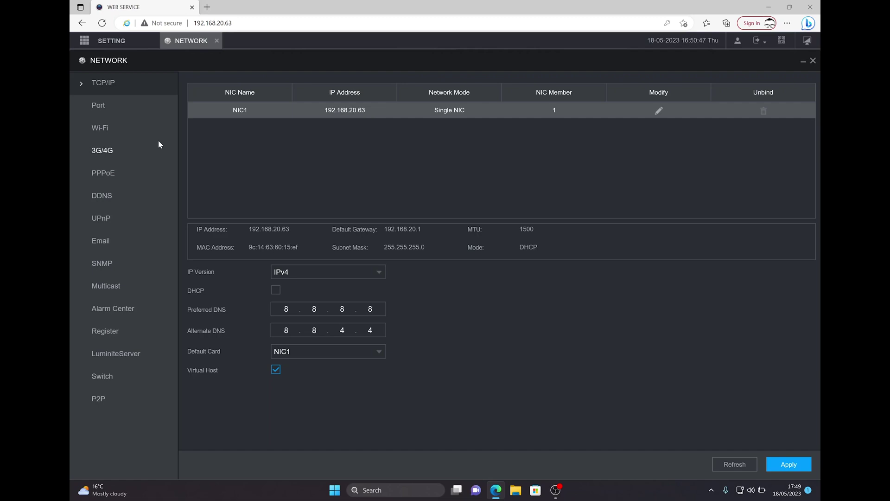
click(127, 113)
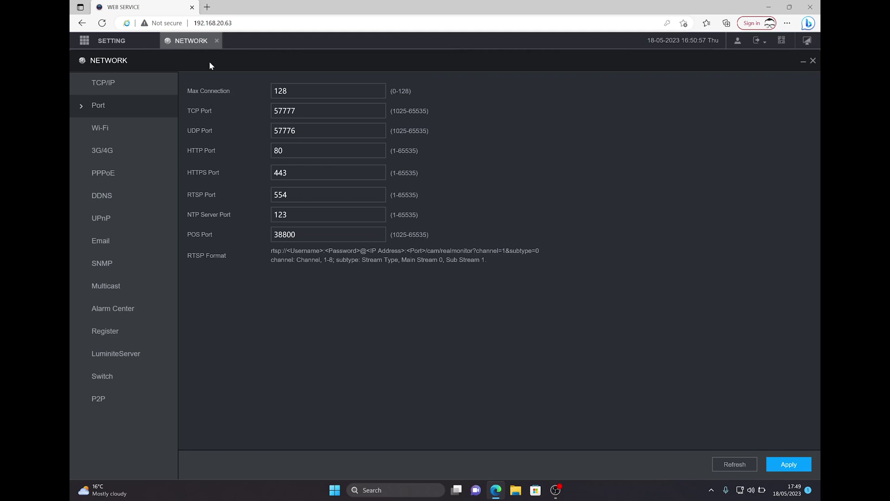
Step: Add 00:00–24:00 POS recording for every day to channel 1's Storage schedule and apply it
click(216, 40)
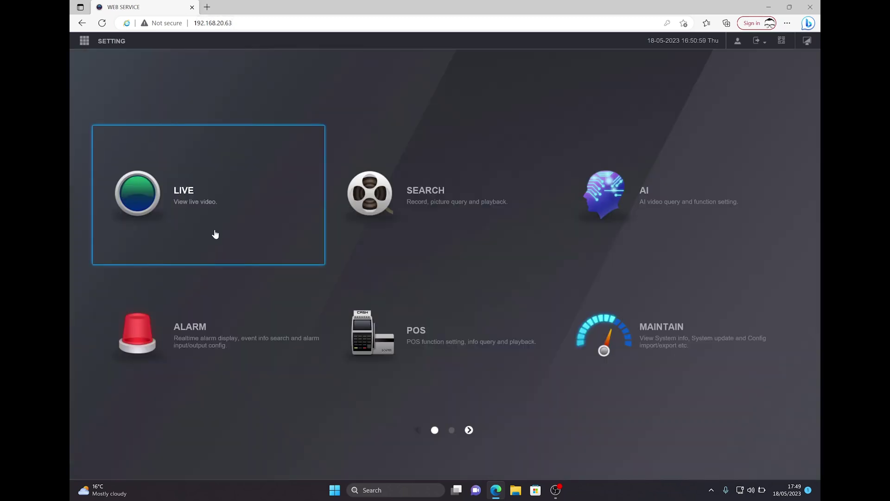
click(86, 42)
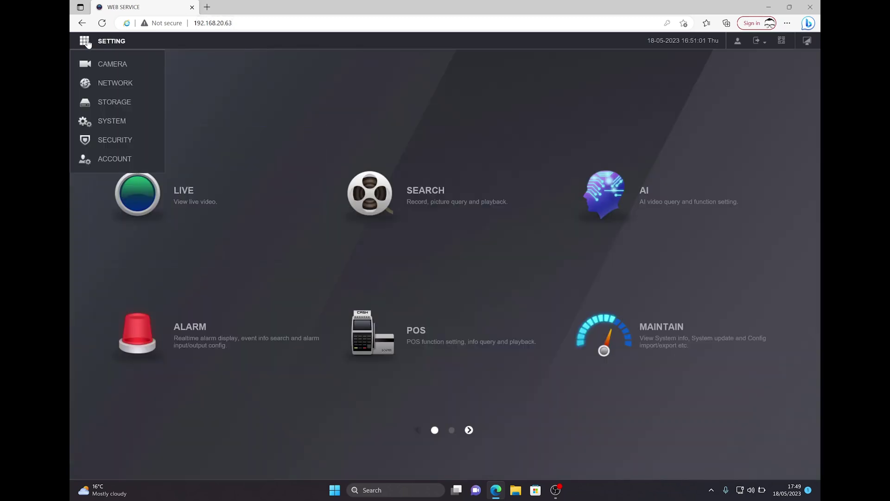
click(124, 104)
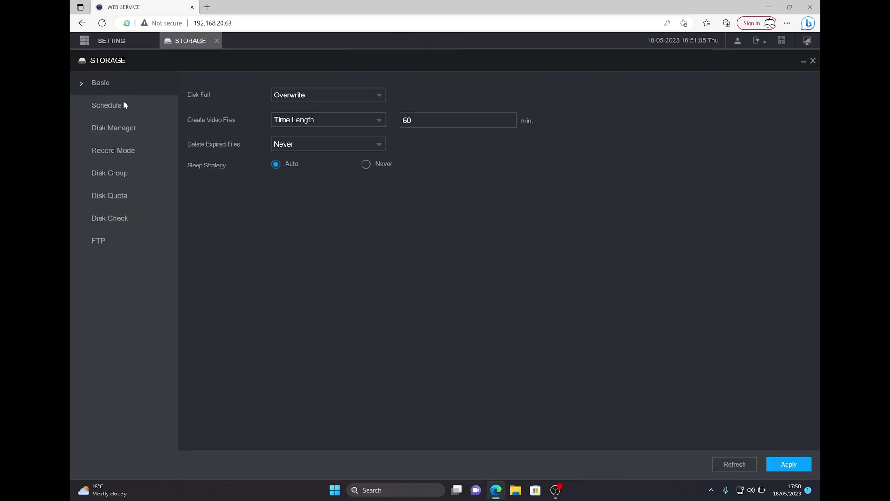
click(124, 105)
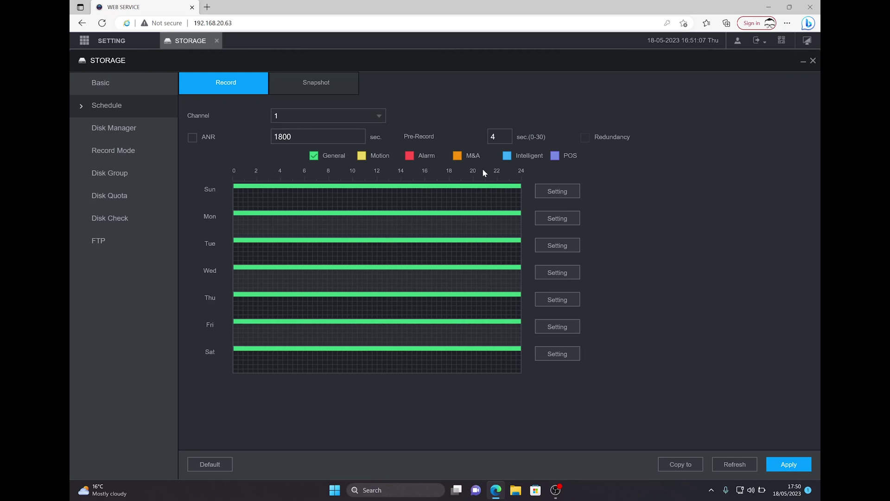
click(559, 192)
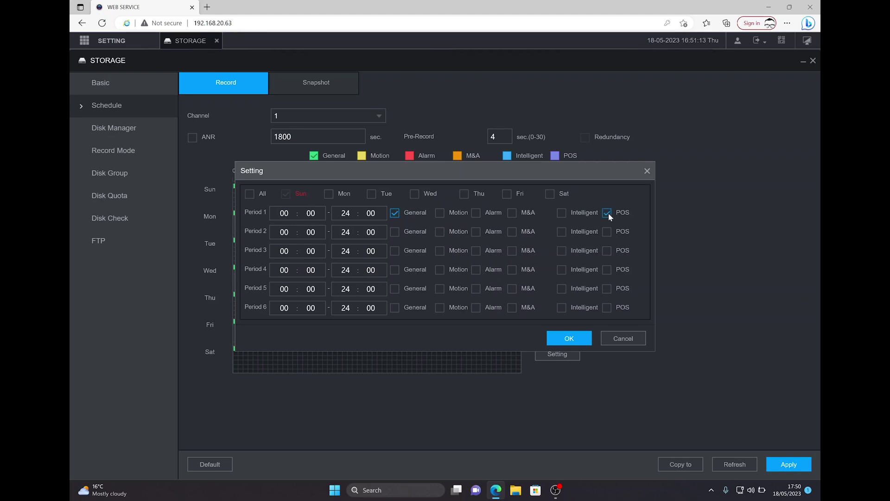
click(250, 193)
click(559, 338)
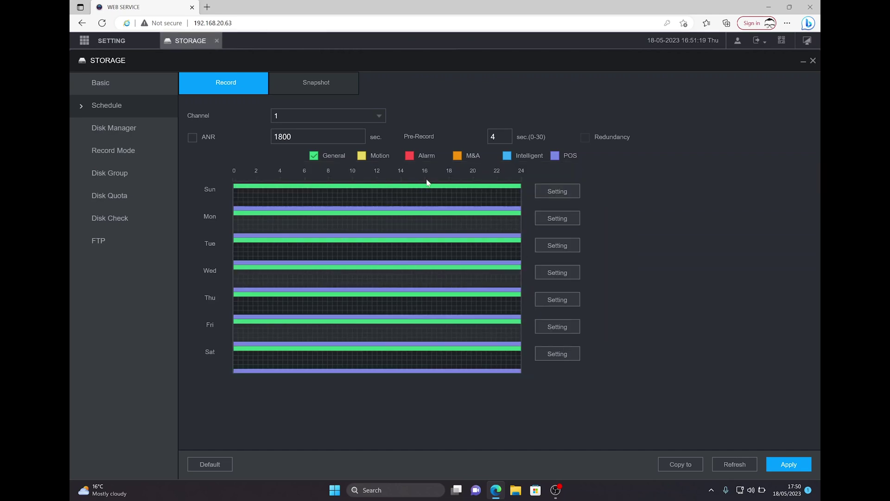
click(787, 465)
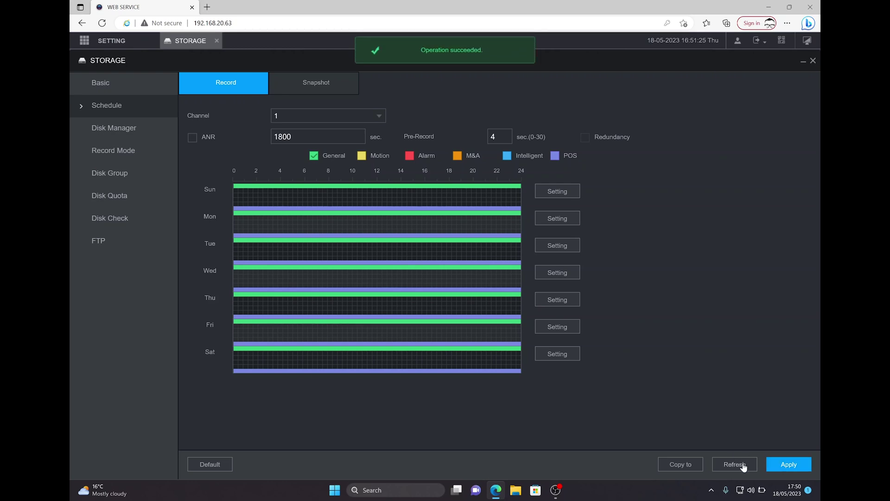
Step: In POS settings, rename the entry pos1 to 'Till 1'
click(217, 41)
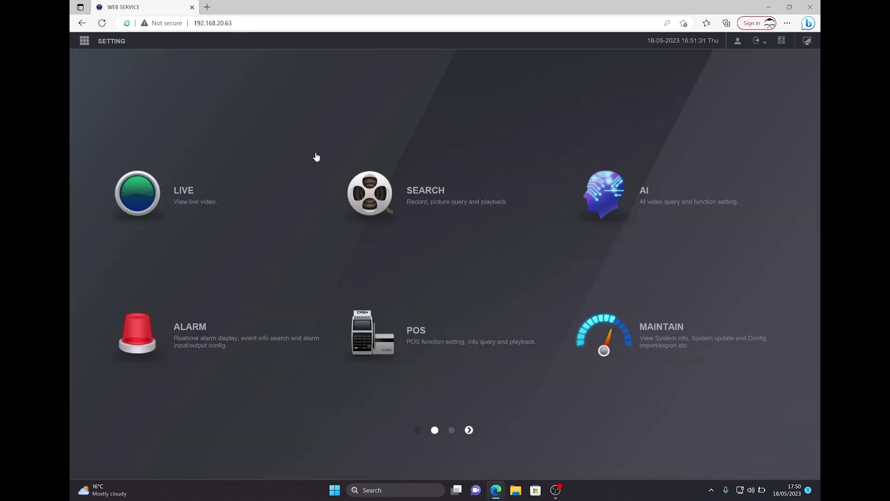
click(418, 332)
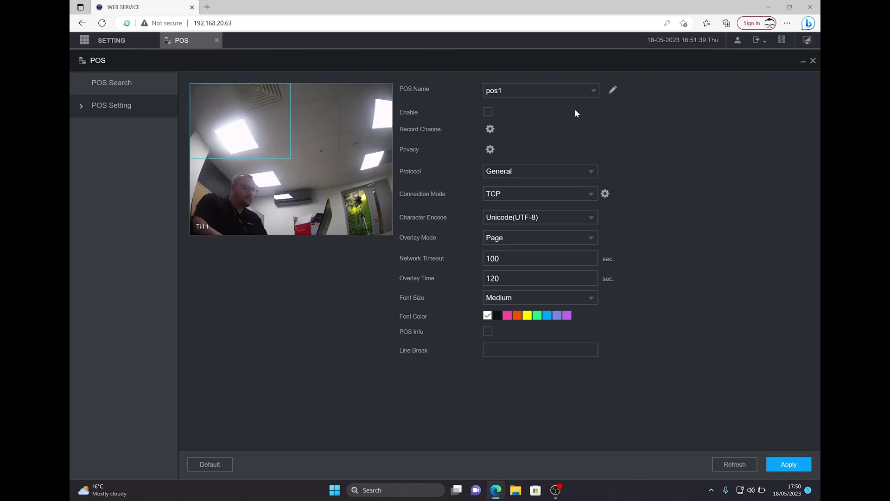
click(594, 93)
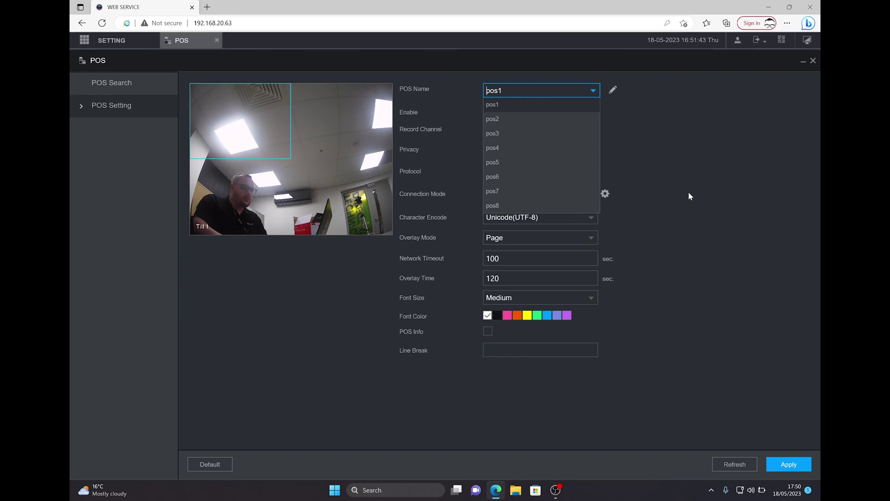
click(611, 92)
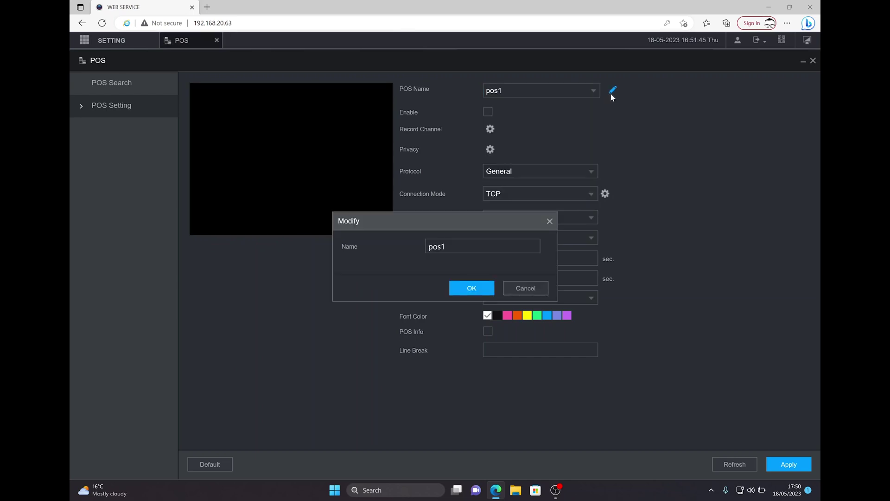
drag(448, 247, 385, 246)
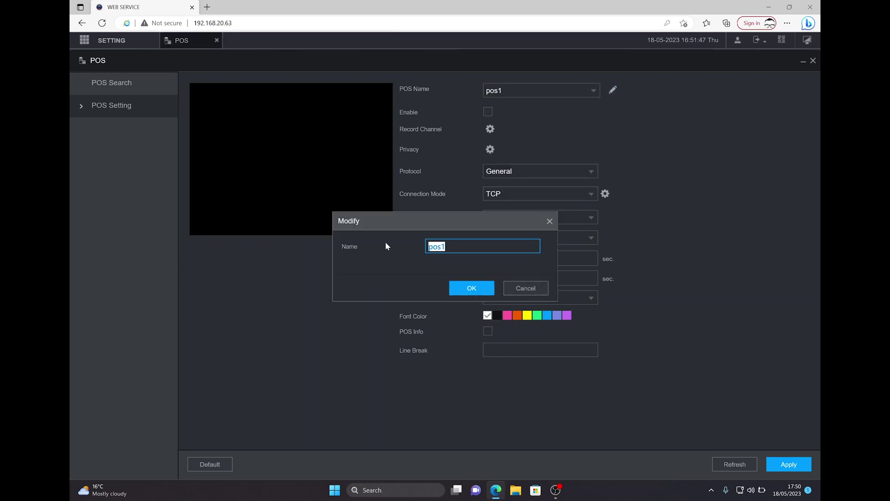
text(Till 1)
click(470, 287)
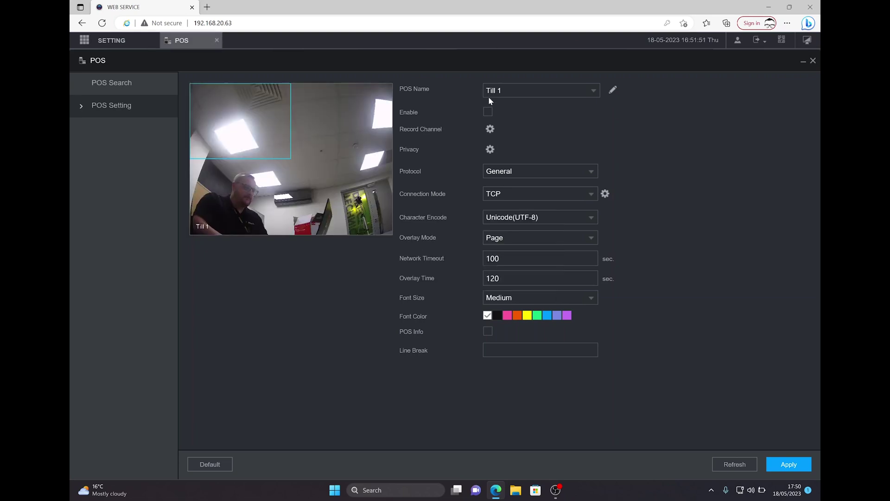
Step: Enable Till 1, set its record channel to 1, and keep the General protocol
click(488, 111)
click(490, 130)
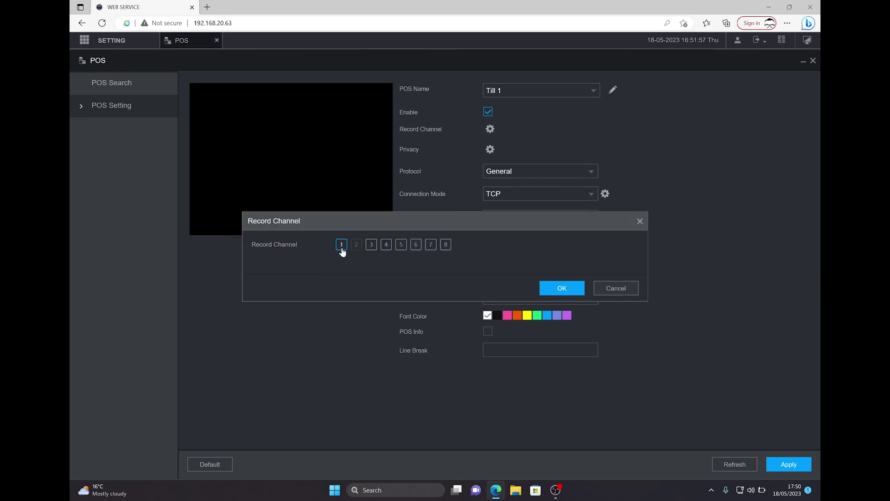
click(556, 288)
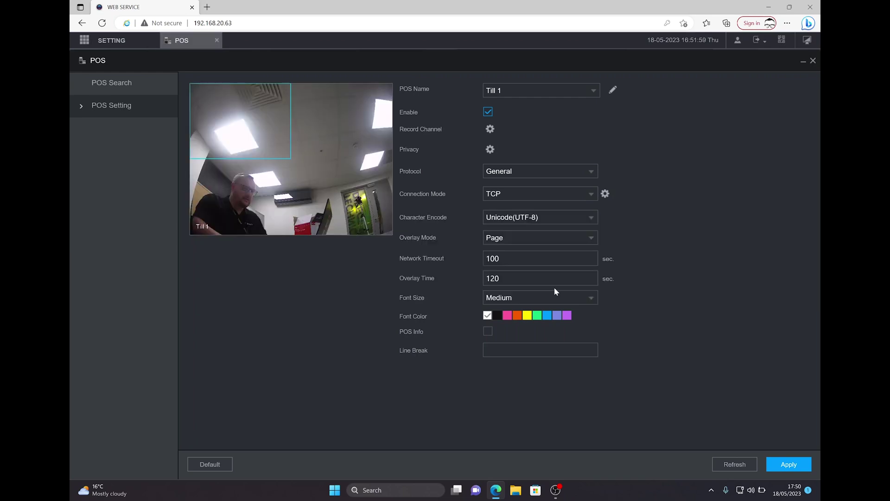
click(538, 172)
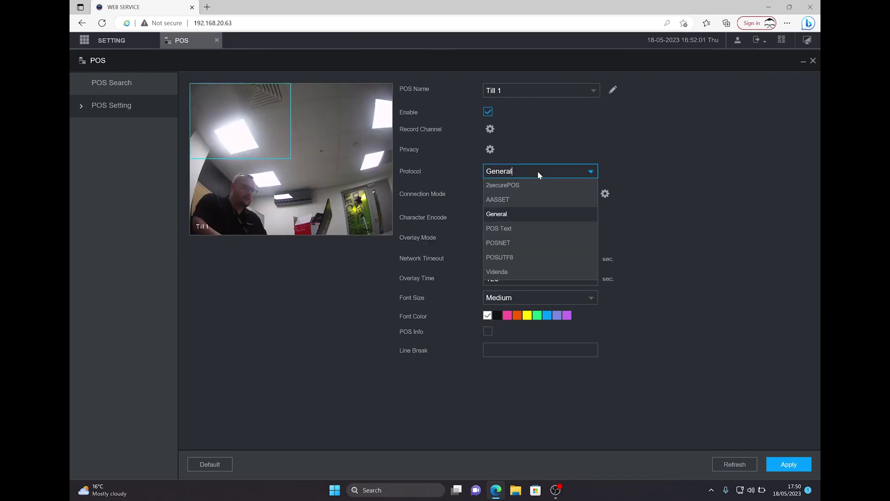
click(682, 166)
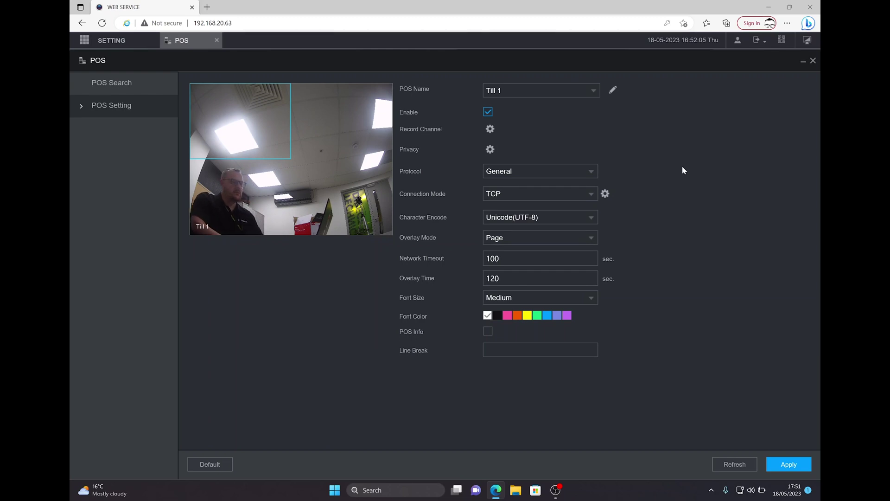
click(593, 174)
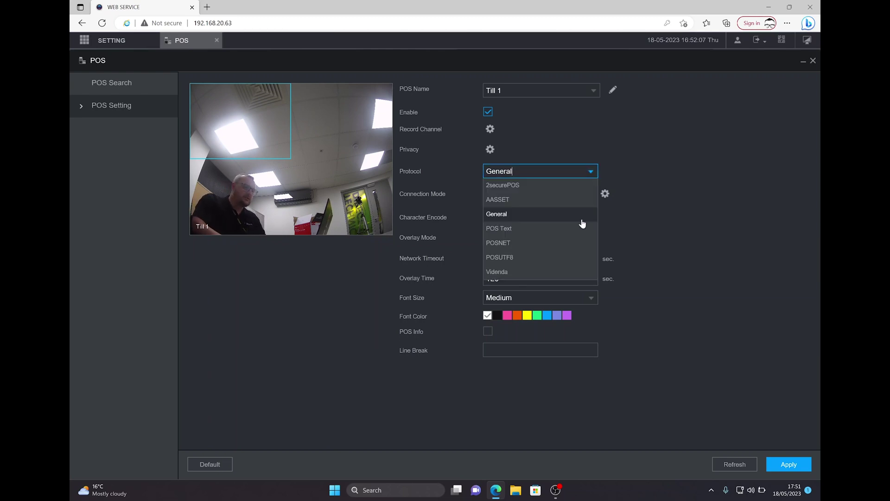
click(685, 226)
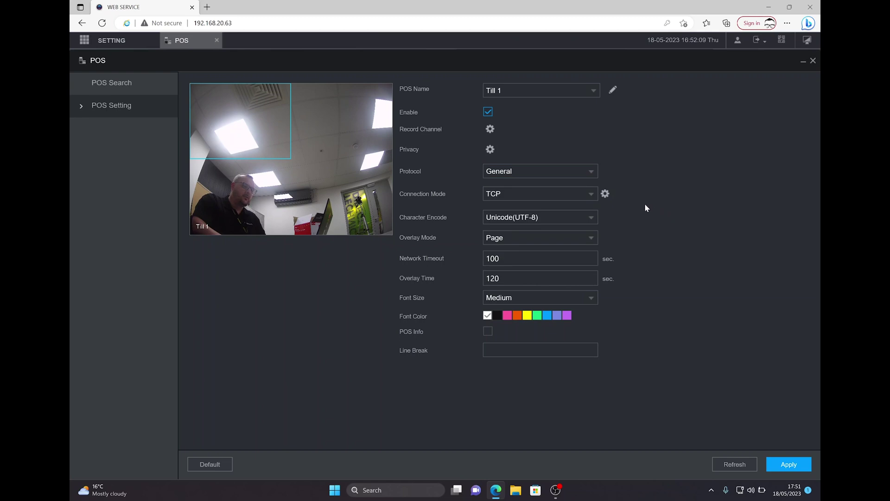
Step: Enter 192.168.20.3 as Till 1's TCP source IP address and confirm it
click(605, 194)
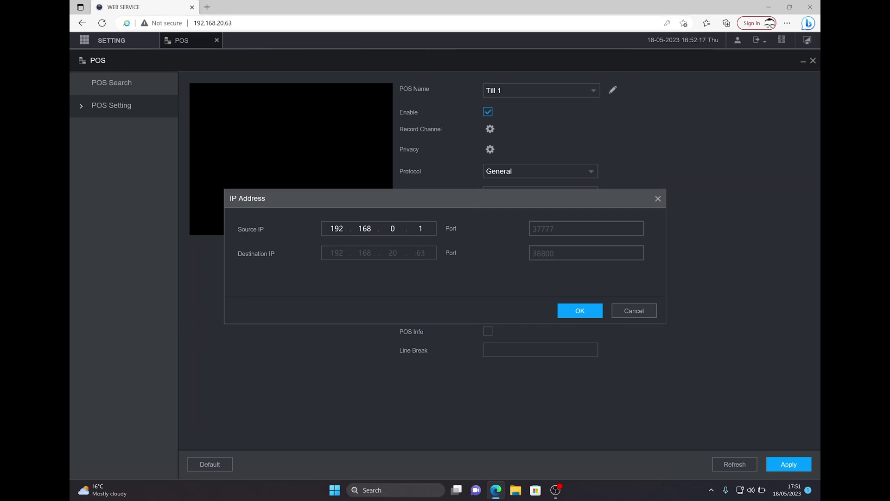
click(393, 229)
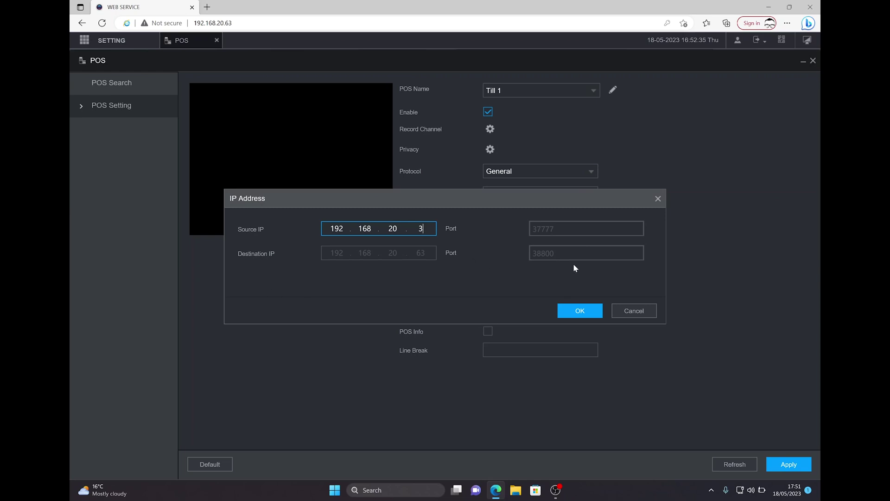
click(578, 312)
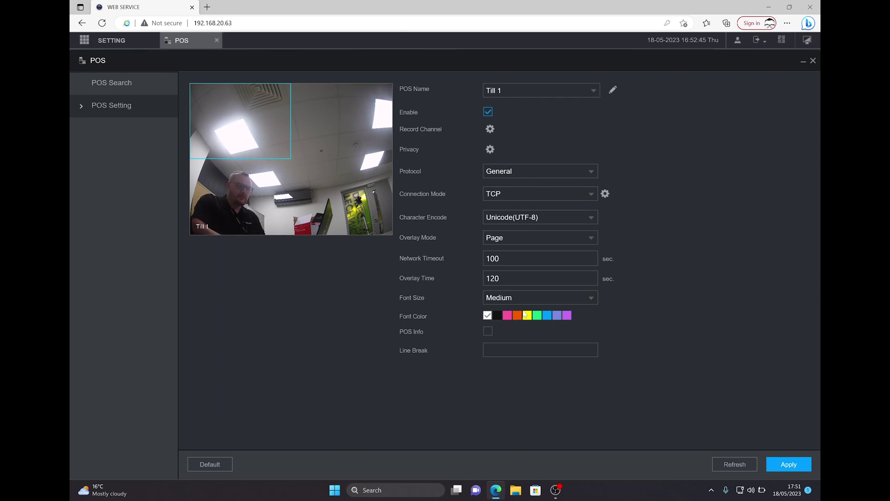
Step: Choose Large as the POS text overlay font size
click(547, 297)
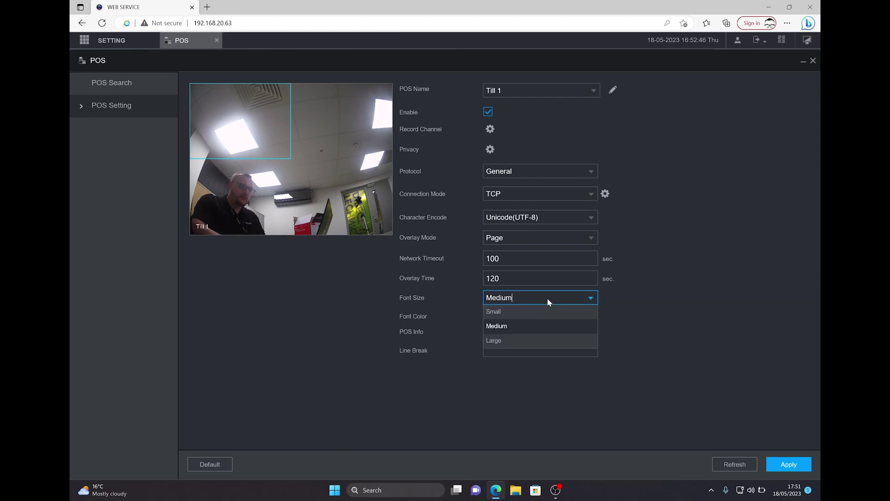
click(540, 340)
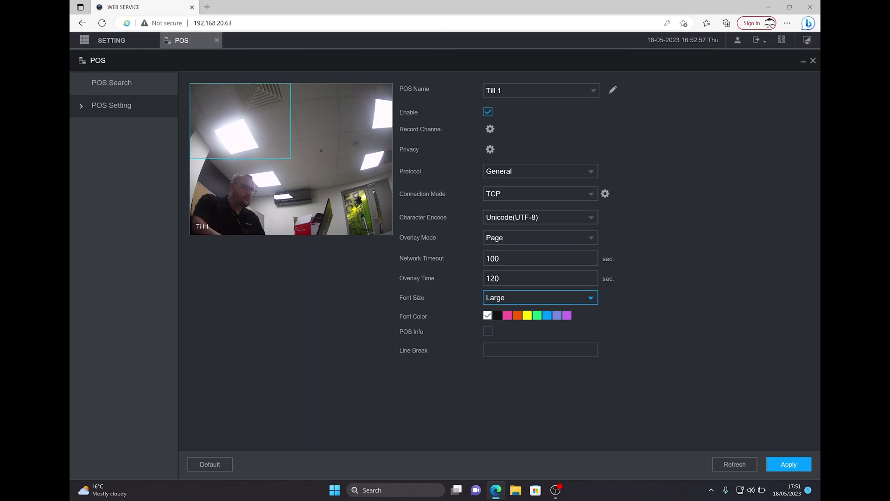
click(529, 319)
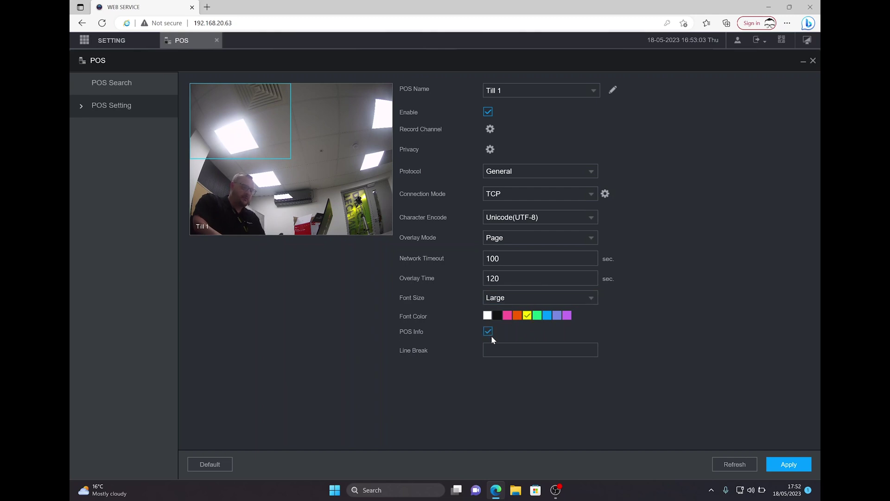
Step: Apply Till 1's POS settings, nudge the cyan overlay rectangle in the top-left, and apply again
click(771, 468)
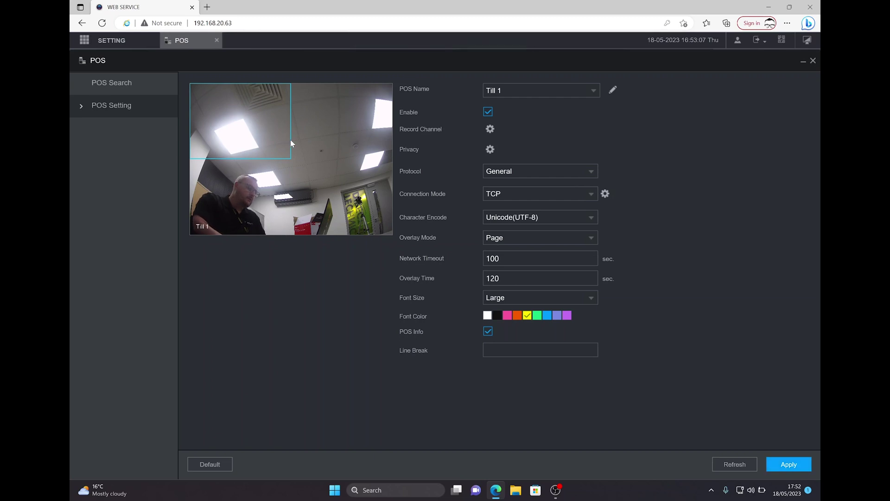
mouse_move(291, 143)
mouse_down()
mouse_move(378, 196)
mouse_move(316, 179)
mouse_move(291, 140)
mouse_up()
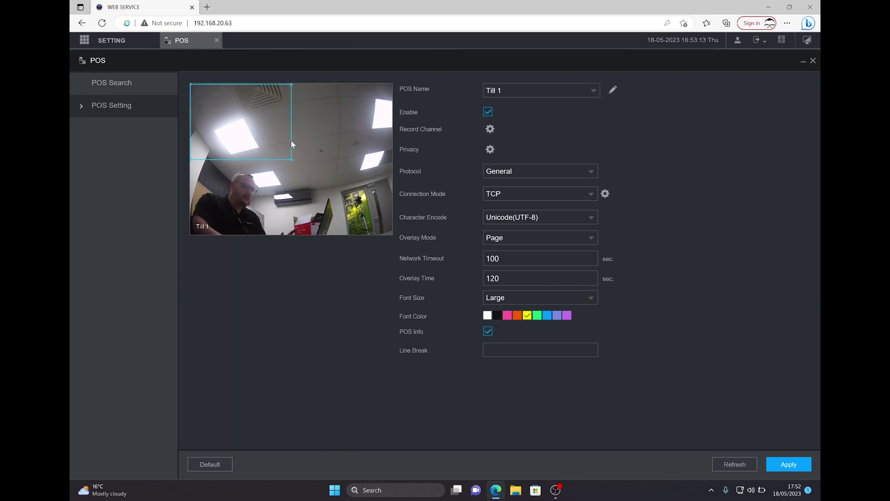
mouse_move(291, 158)
mouse_down()
mouse_move(299, 173)
mouse_move(292, 158)
mouse_up()
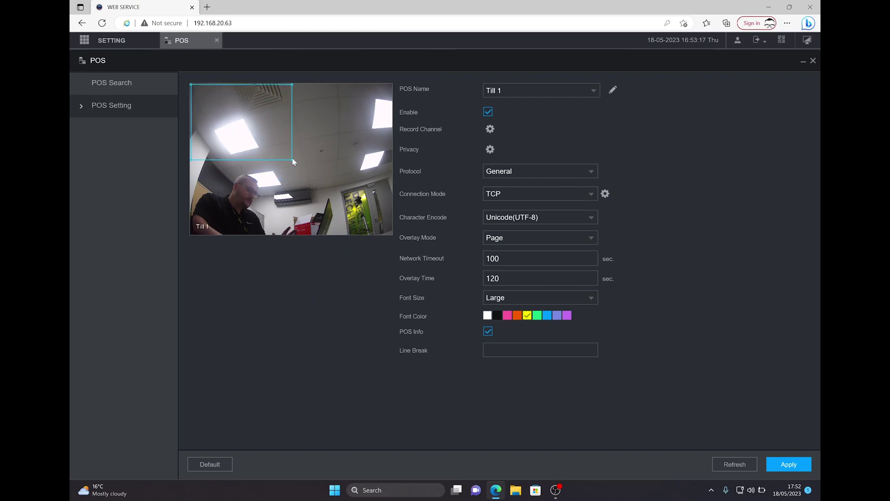
click(770, 462)
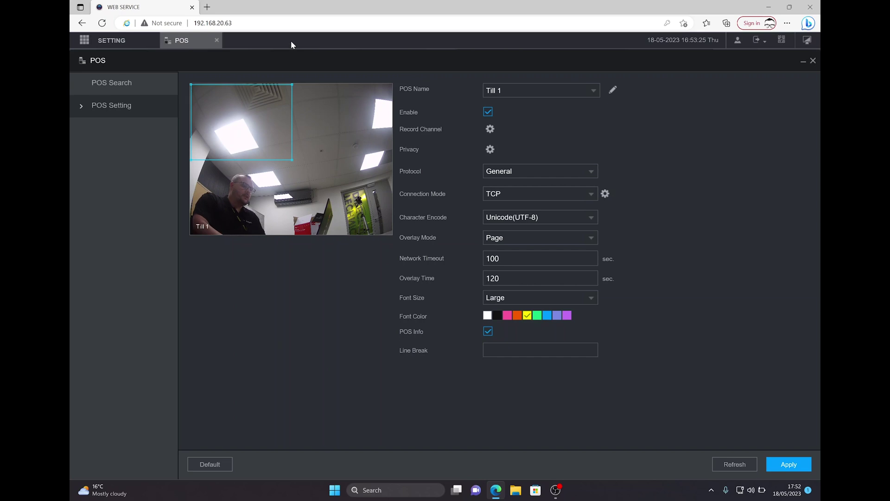
Step: Start D1 Till 1 in Live view and maximise its pane to see the barcode overlay
click(218, 40)
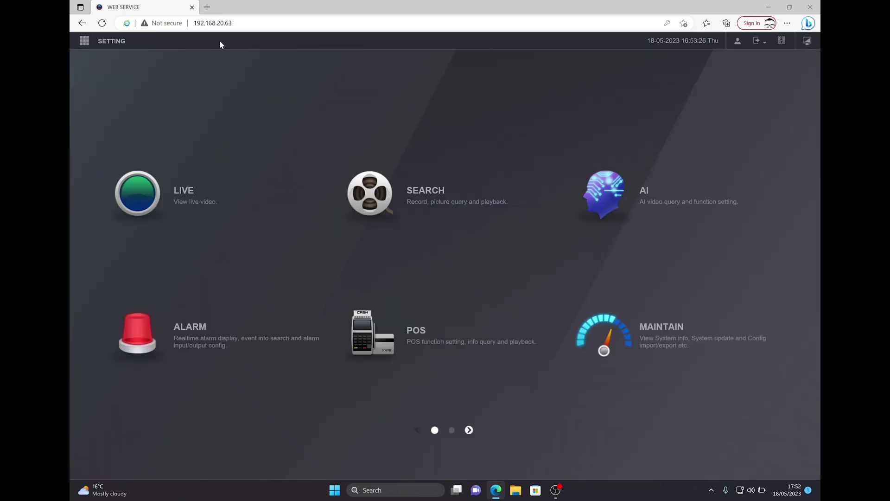
click(164, 173)
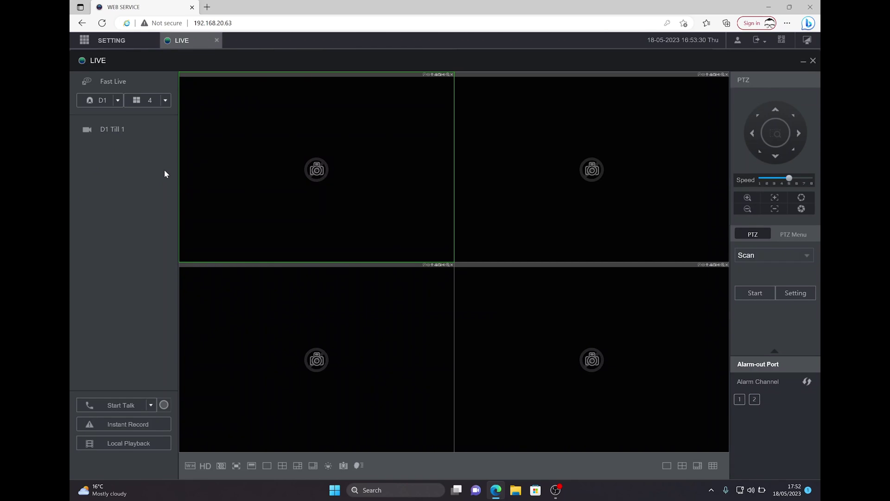
double_click(119, 133)
double_click(292, 216)
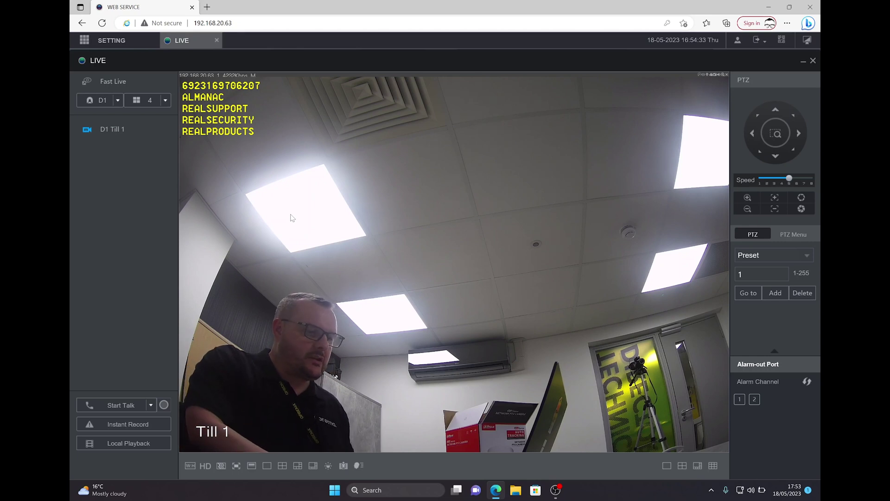
Step: Search today's POS transactions on all channels for 'alm', returning eight channel-1 results
click(217, 39)
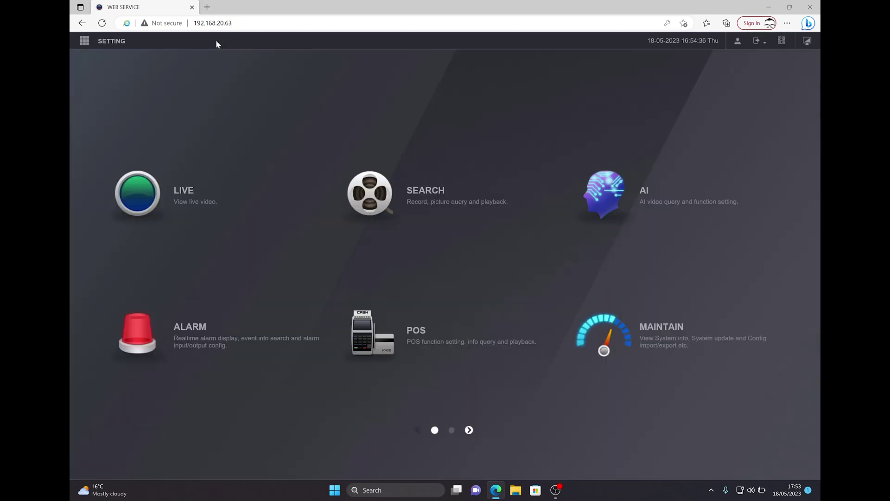
click(447, 328)
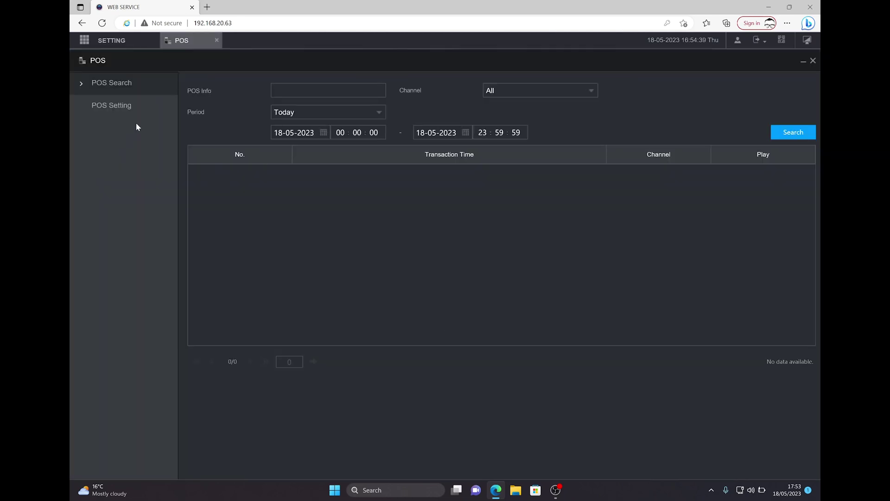
click(328, 90)
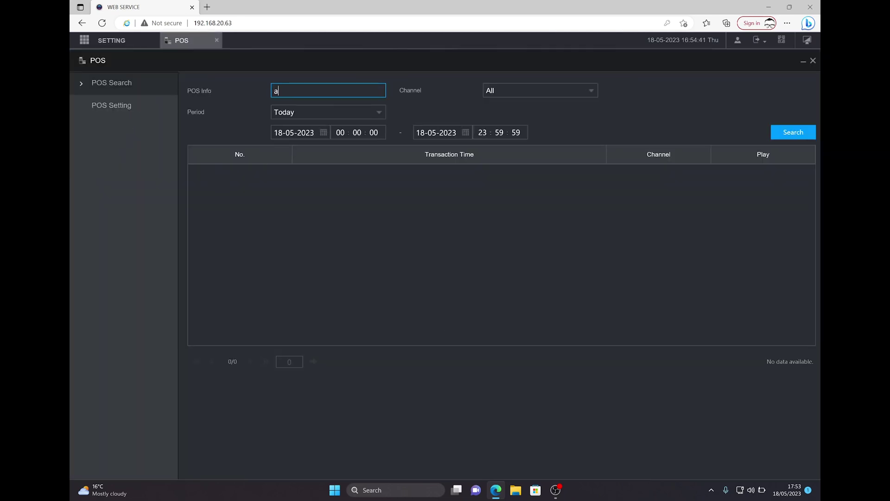
click(520, 90)
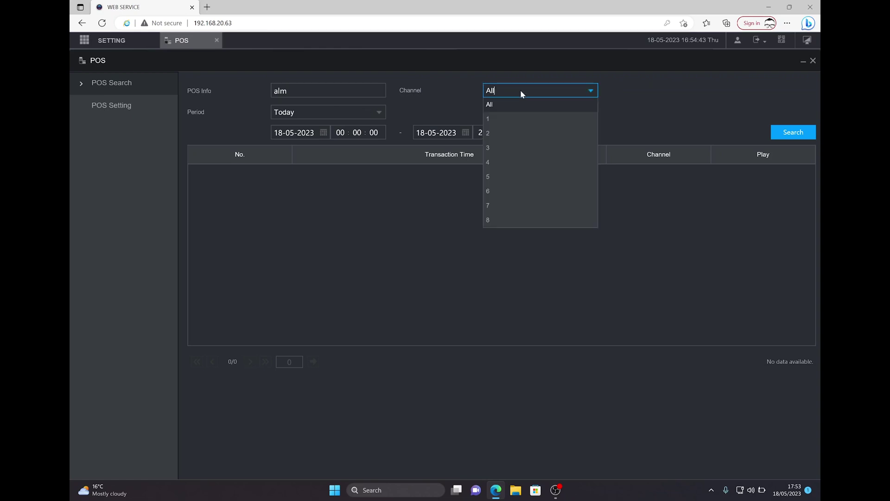
click(407, 67)
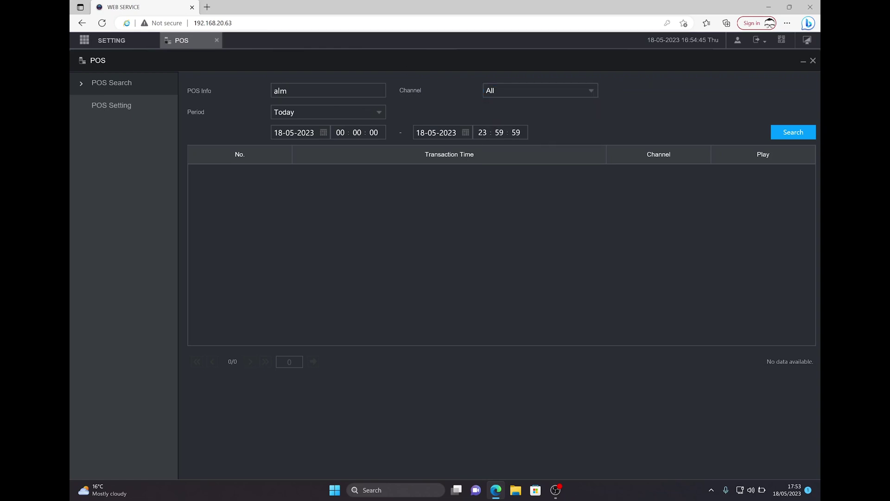
click(360, 111)
click(802, 130)
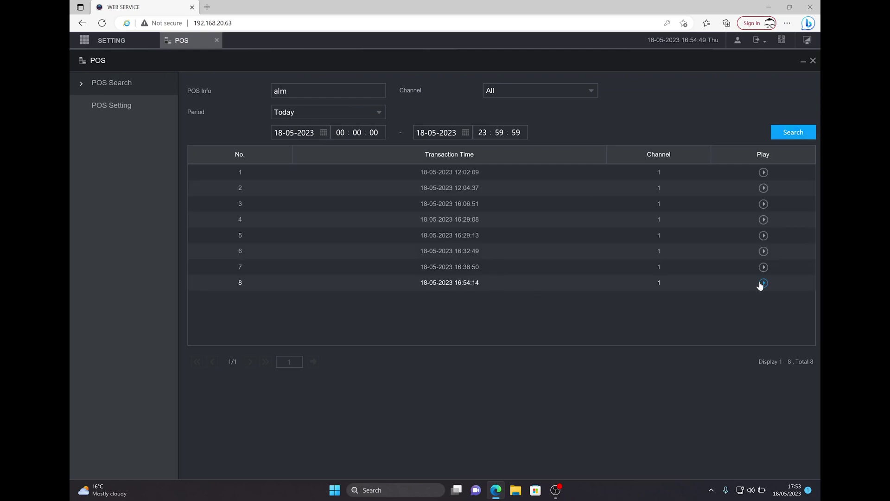
Step: Play the 16:54:14 transaction's recording and mute the computer's sound
click(763, 283)
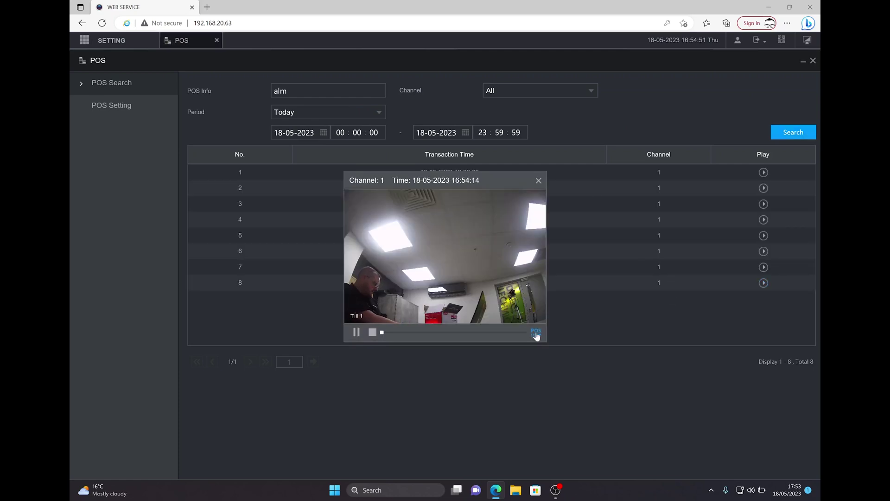
click(751, 490)
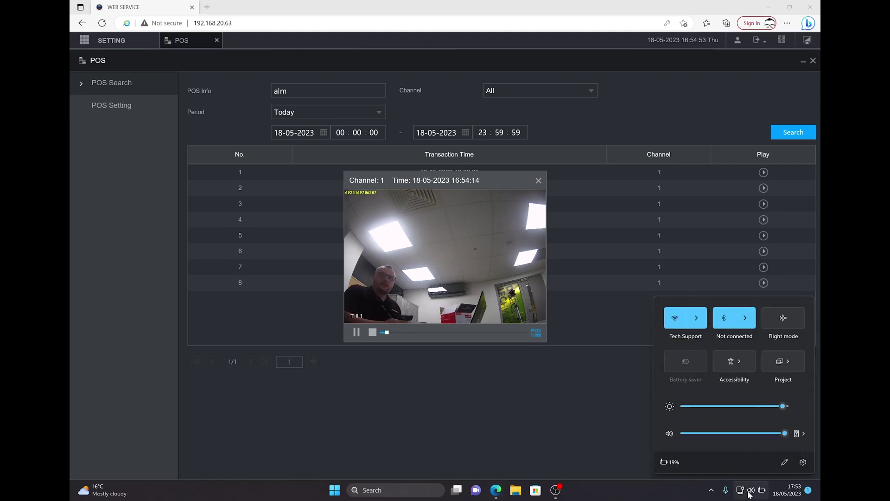
drag(688, 433, 682, 433)
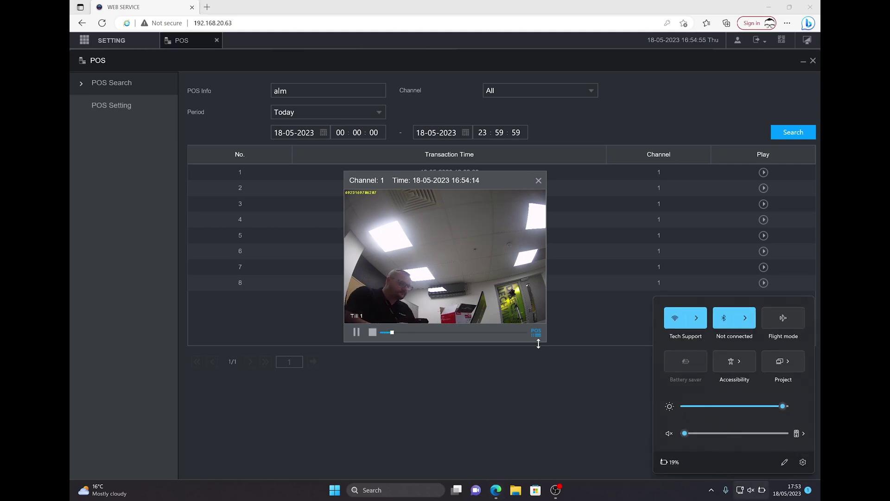
click(574, 396)
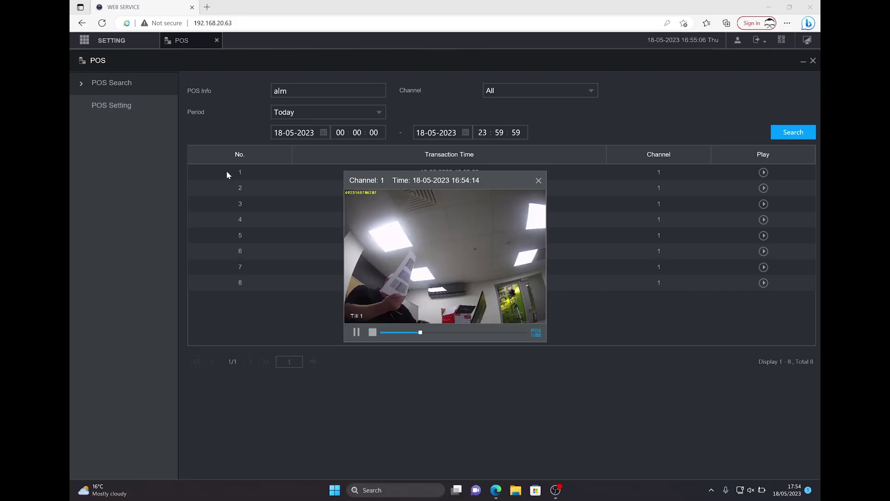
Step: In Search, show POS events and play today's Till 1 recording full view
click(538, 181)
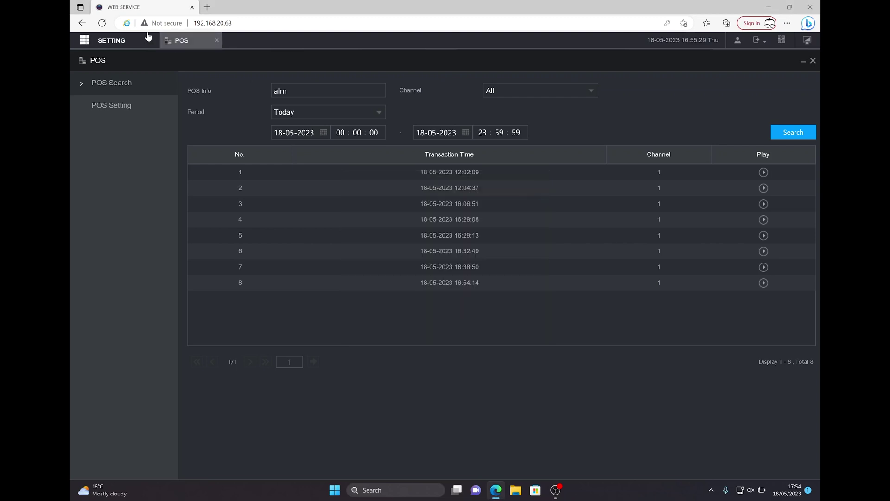
click(217, 40)
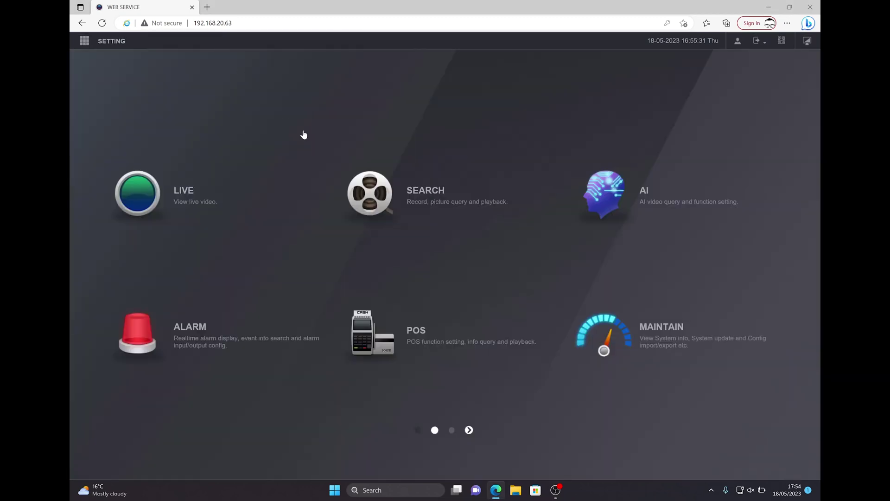
click(392, 196)
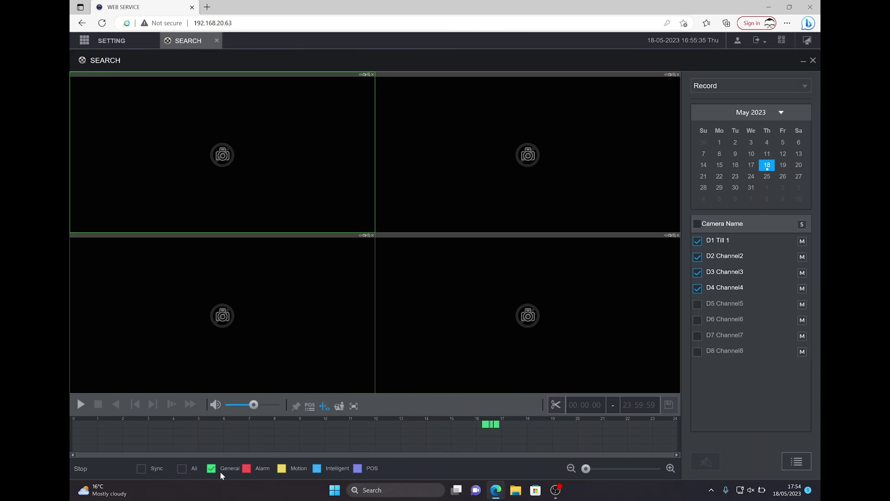
click(358, 470)
click(499, 424)
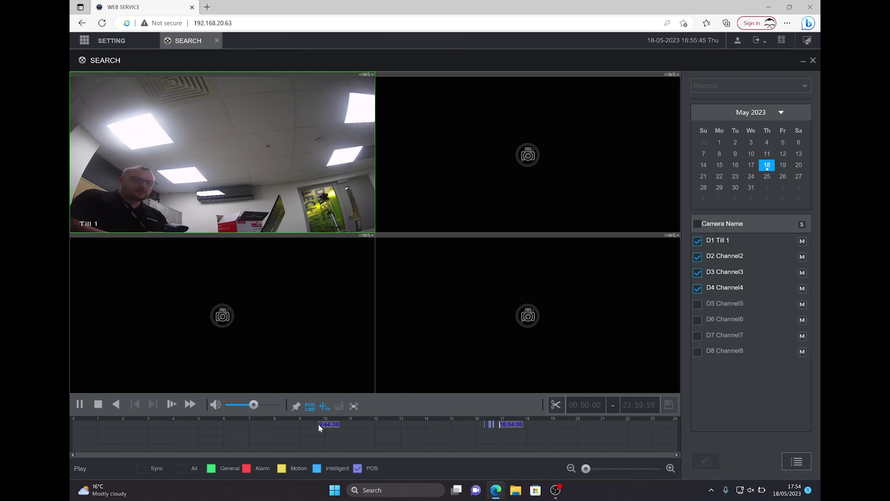
double_click(282, 188)
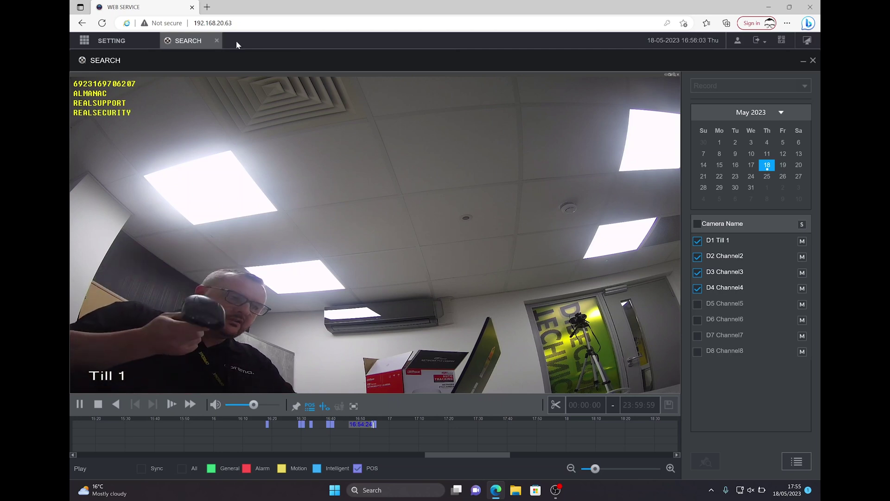
Step: Reopen Live view and play D1 Till 1 full size to watch newly scanned text
click(216, 41)
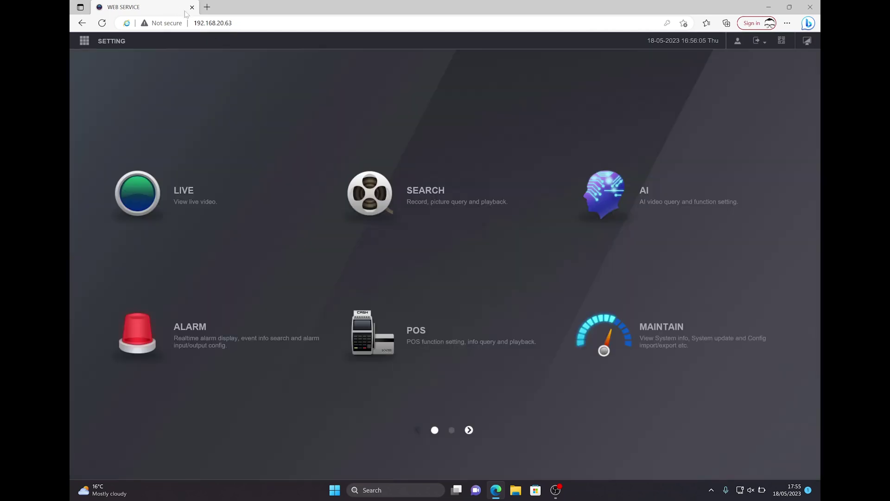
click(145, 179)
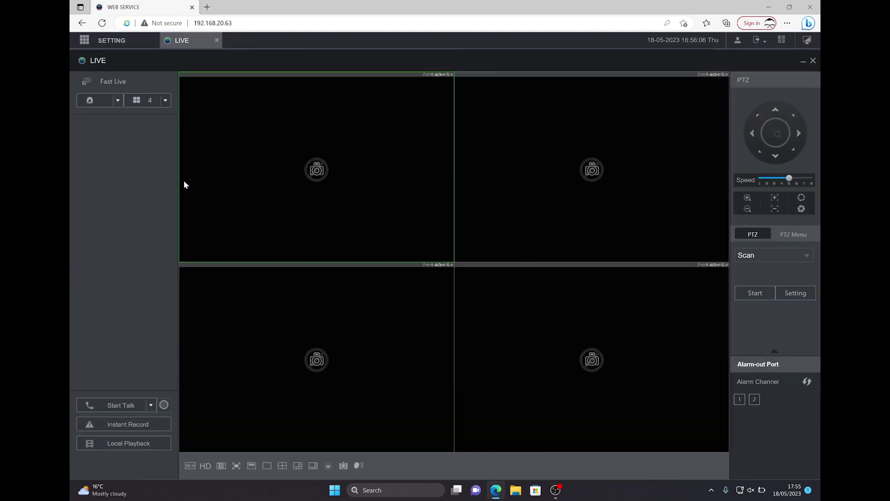
double_click(113, 129)
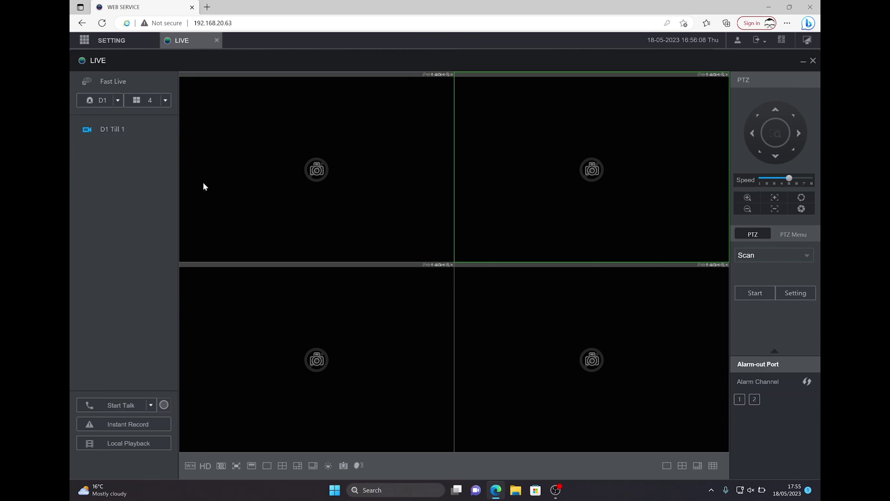
double_click(382, 220)
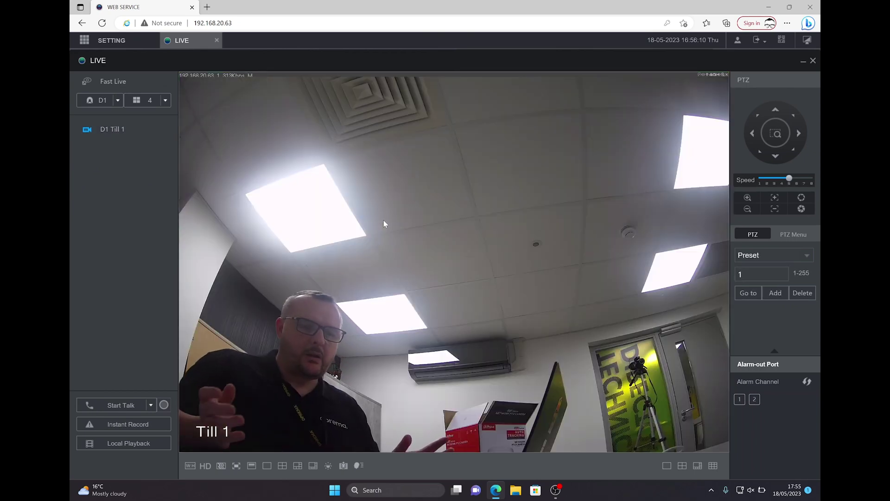